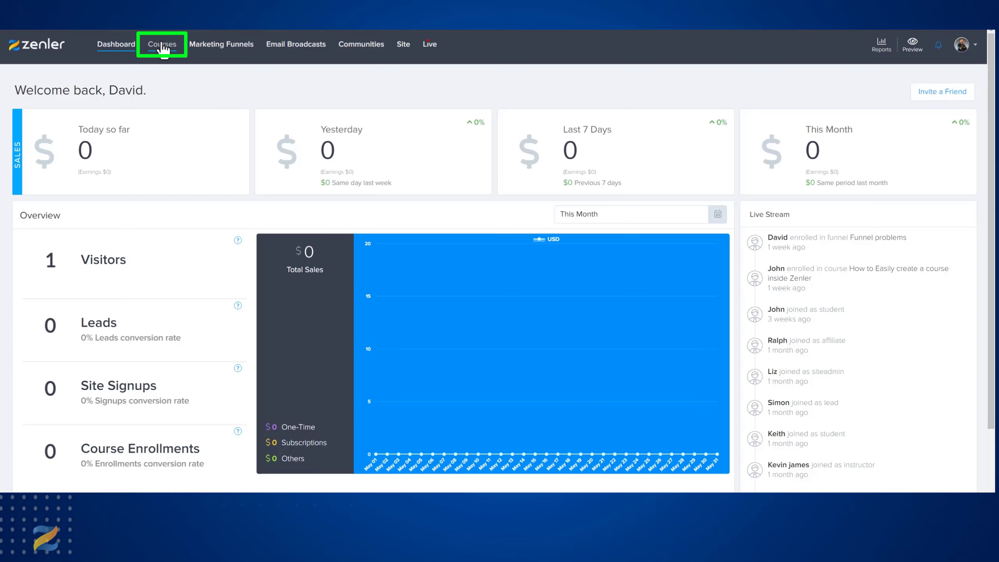
# Open the 'Membership for my courses' bundle from the Courses area's Bundles list
pyautogui.click(163, 46)
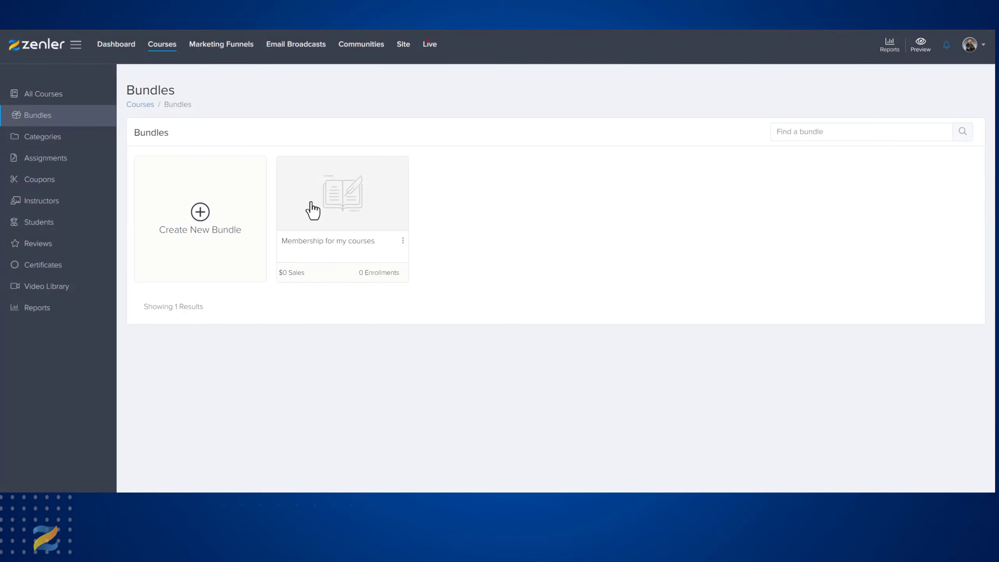
pyautogui.click(334, 205)
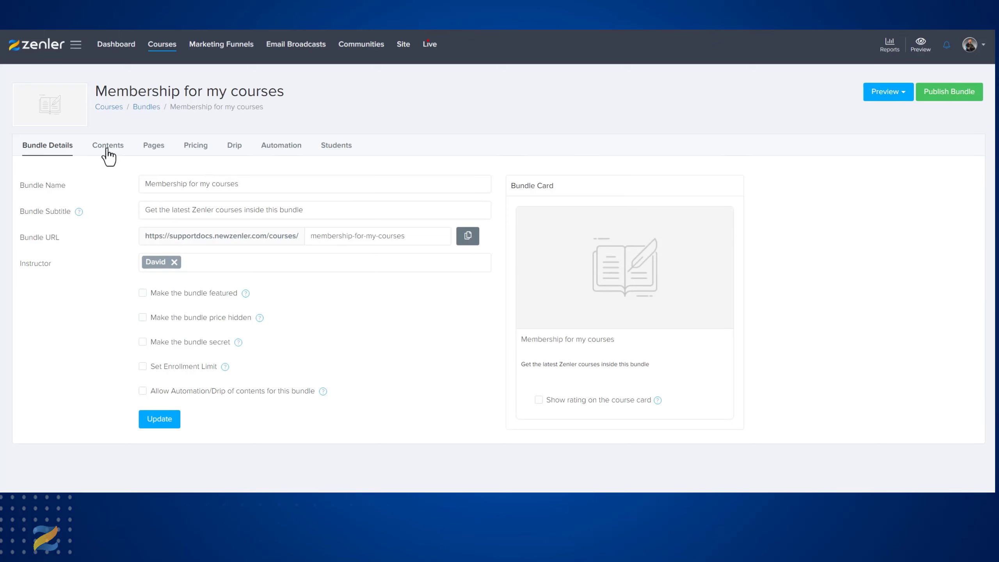
# View the bundle's Contents tab and confirm no courses are listed yet
pyautogui.click(108, 149)
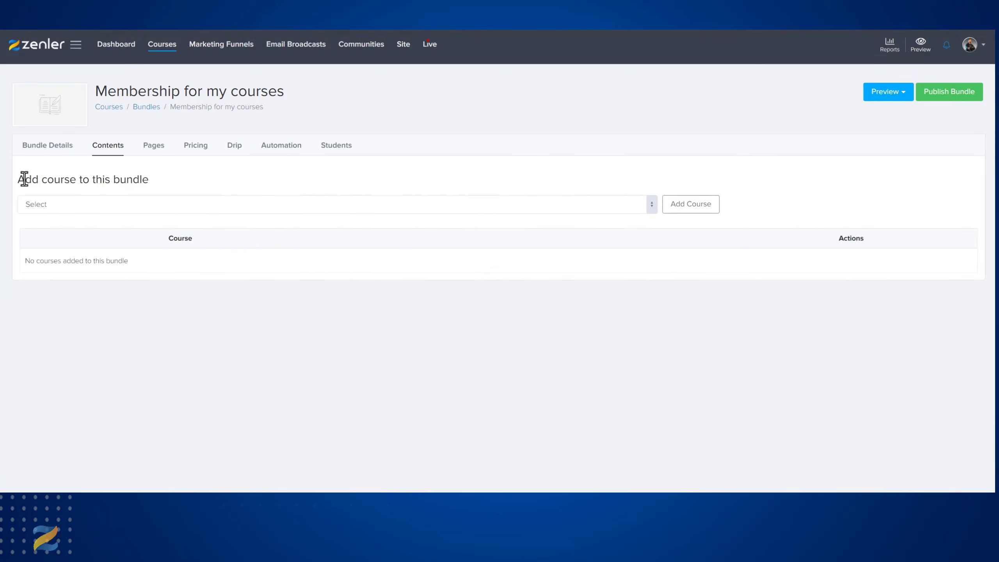
pyautogui.moveTo(25, 179); pyautogui.dragTo(172, 186)
pyautogui.click(204, 178)
pyautogui.moveTo(46, 180); pyautogui.dragTo(193, 180)
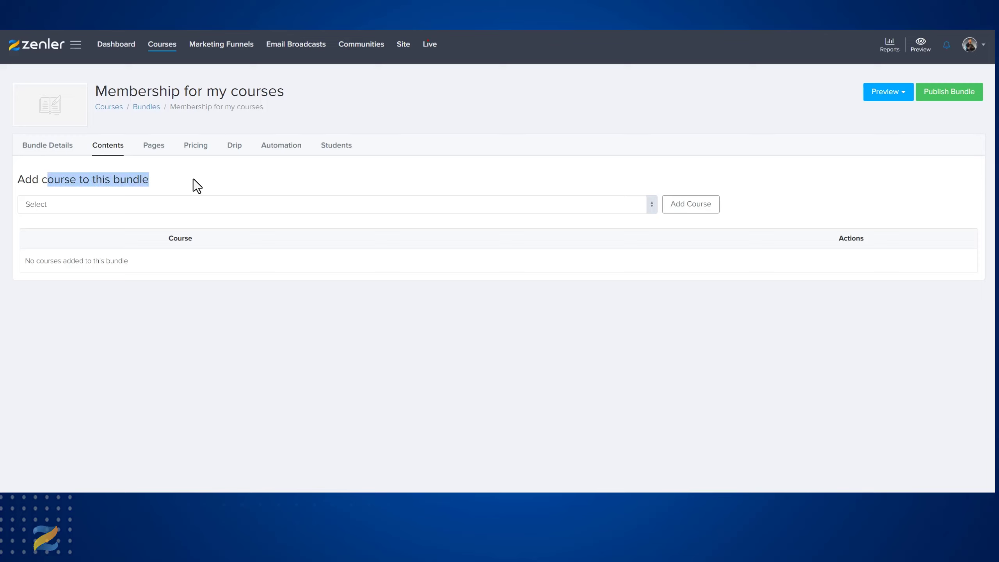
pyautogui.click(195, 184)
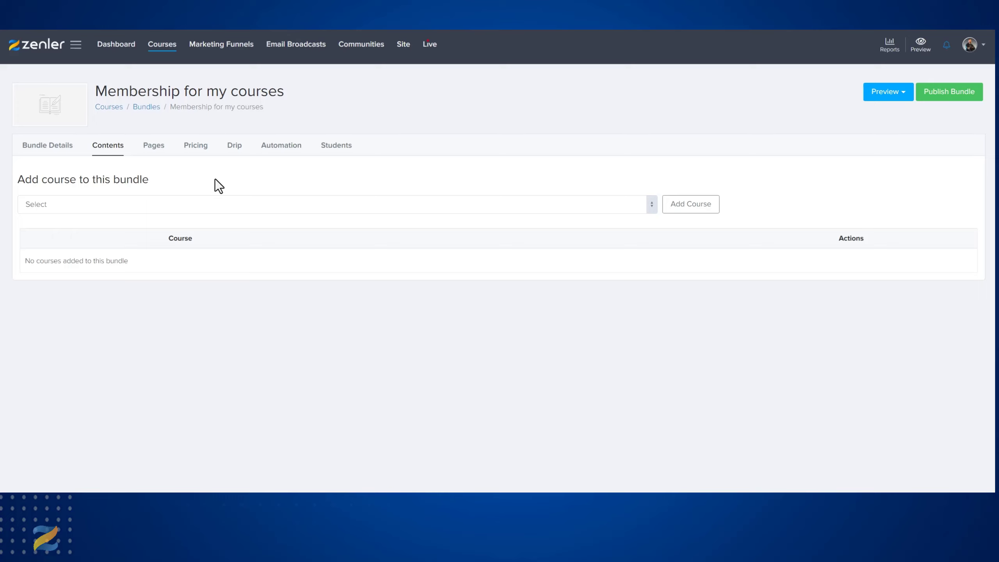
# Add 'How to Easily create a course inside Zenler' as the bundle's first course
pyautogui.click(650, 213)
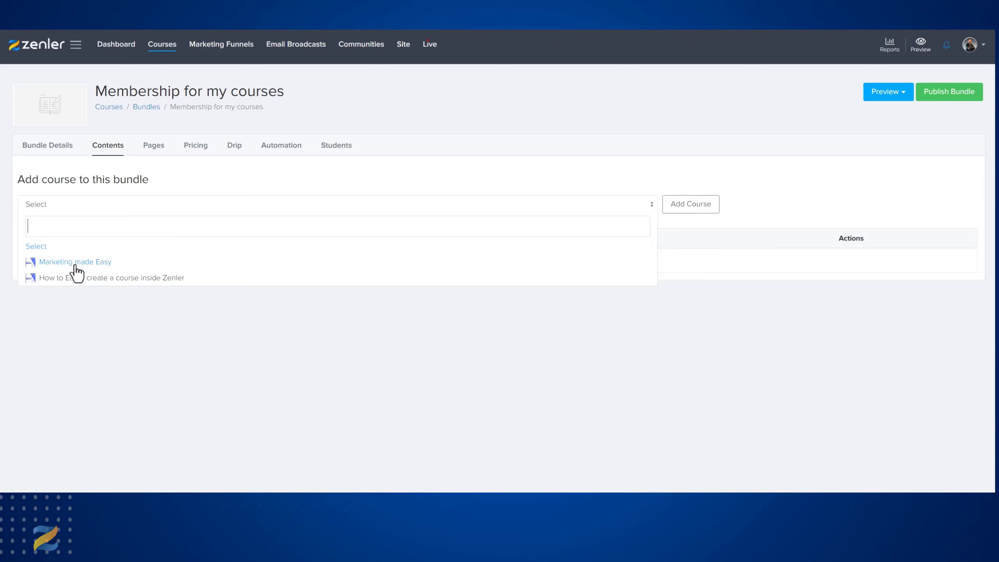
pyautogui.click(52, 279)
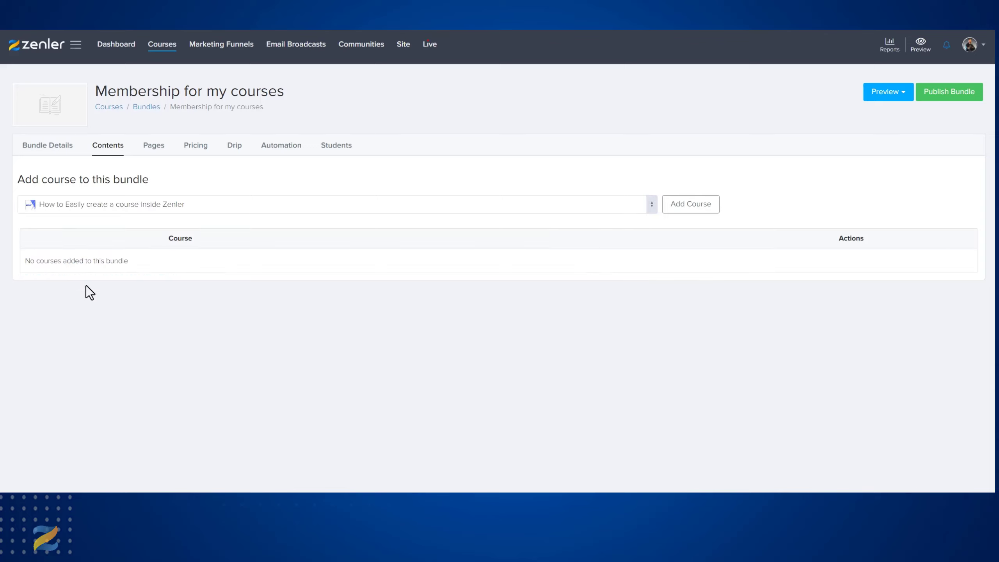
pyautogui.click(692, 213)
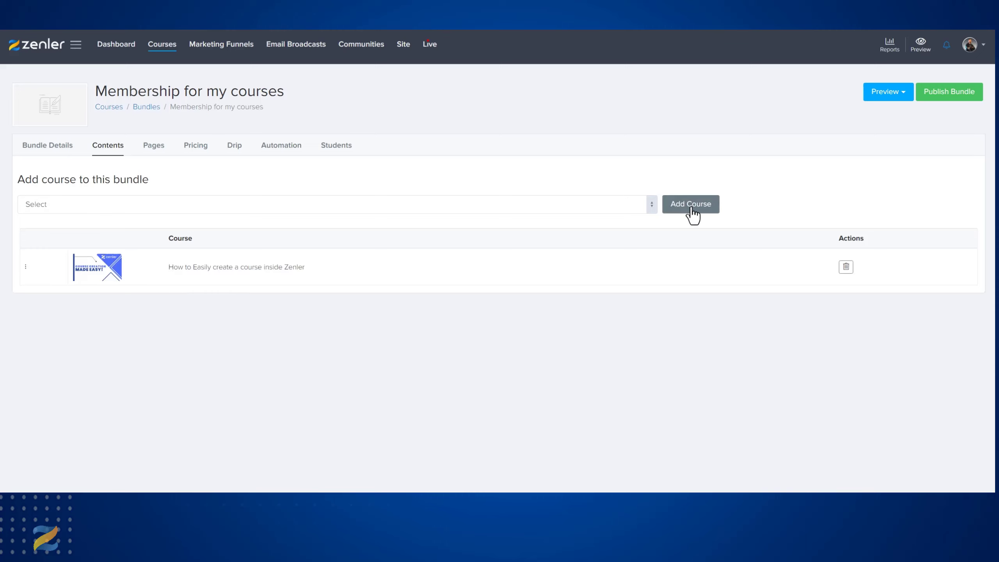
pyautogui.click(653, 209)
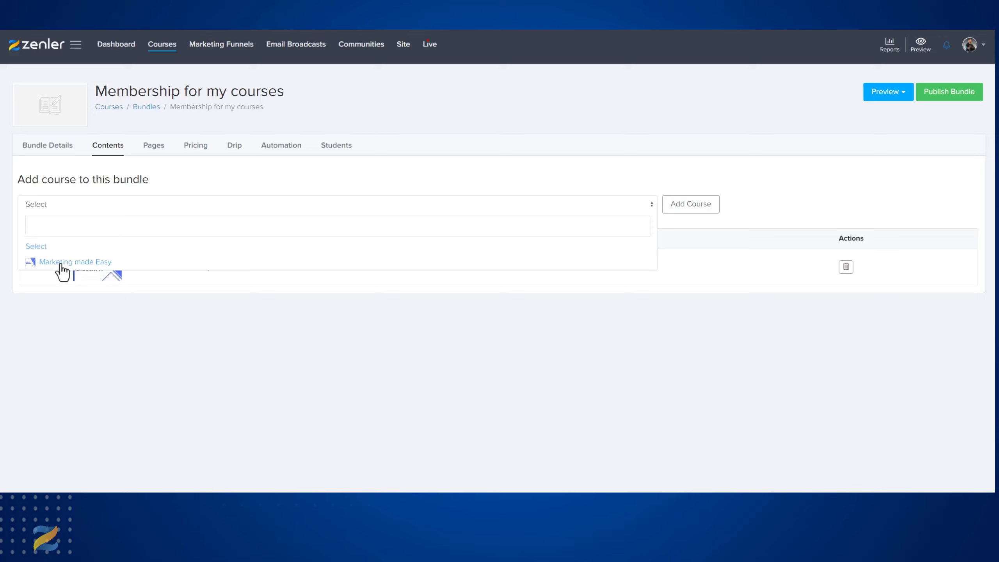
# Add 'Marketing made Easy' as the bundle's second course
pyautogui.click(75, 262)
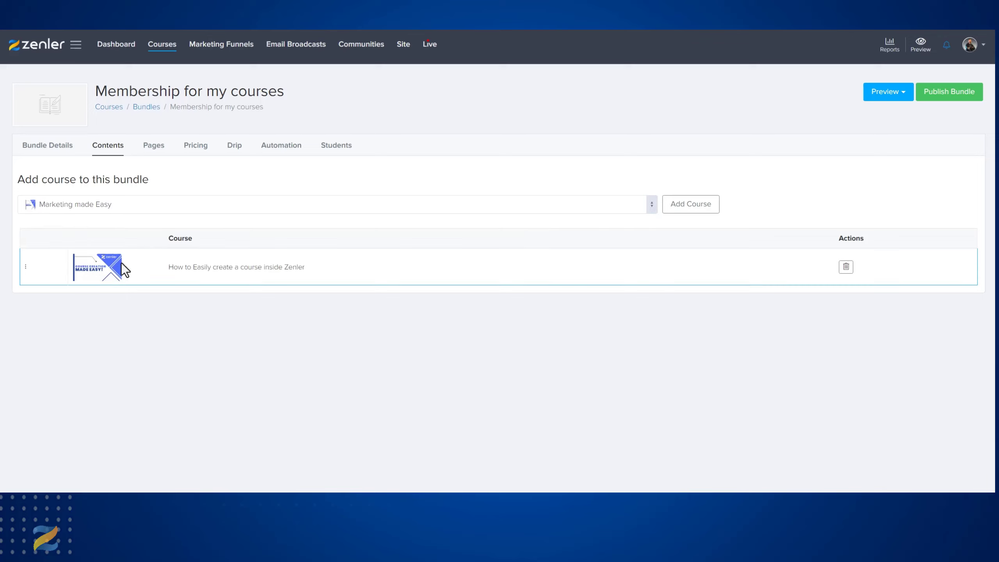
pyautogui.click(680, 208)
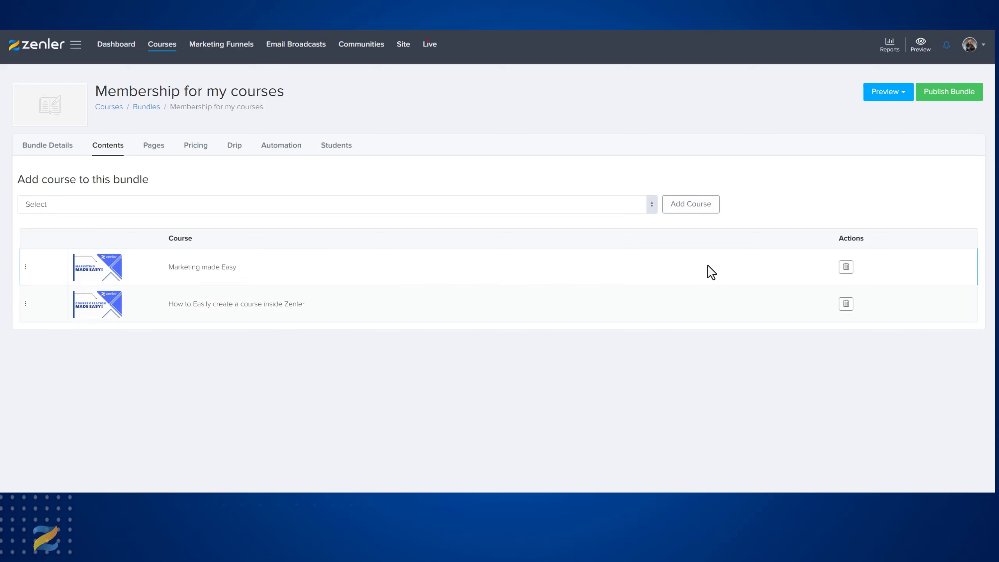